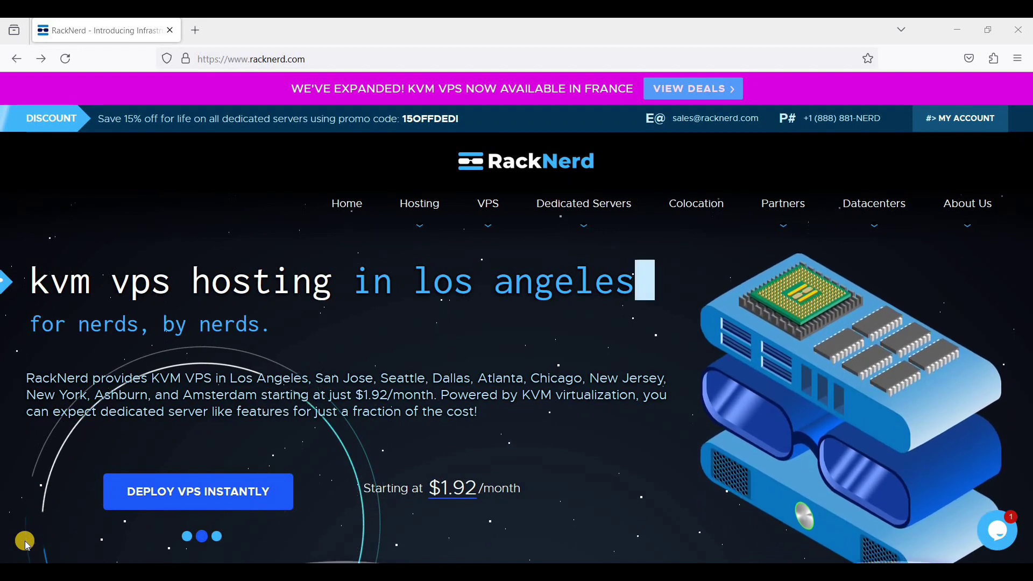
# Step: Flip through the homepage banner slides and highlight the starting price in the description
pyautogui.click(202, 536)
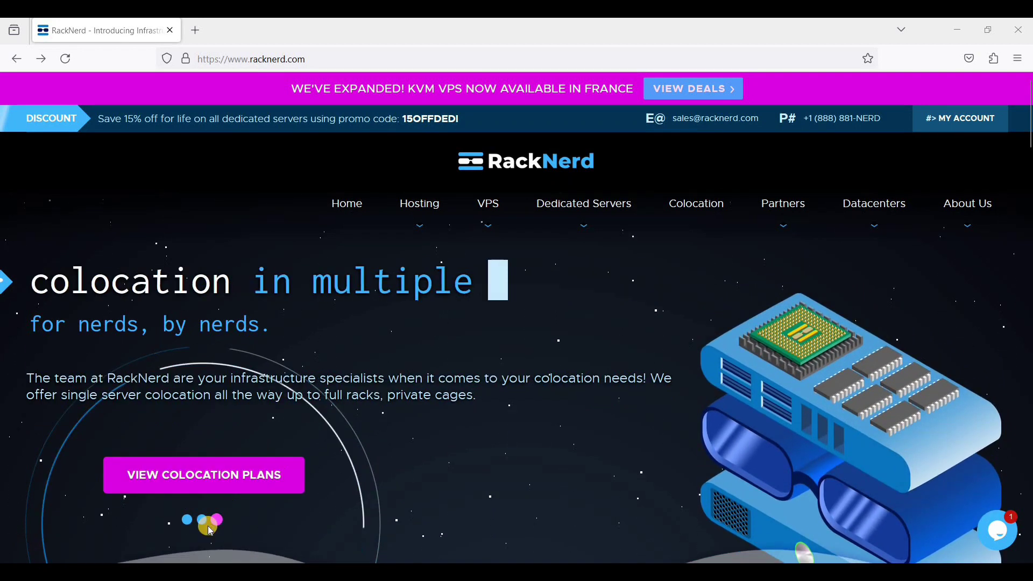
pyautogui.click(187, 536)
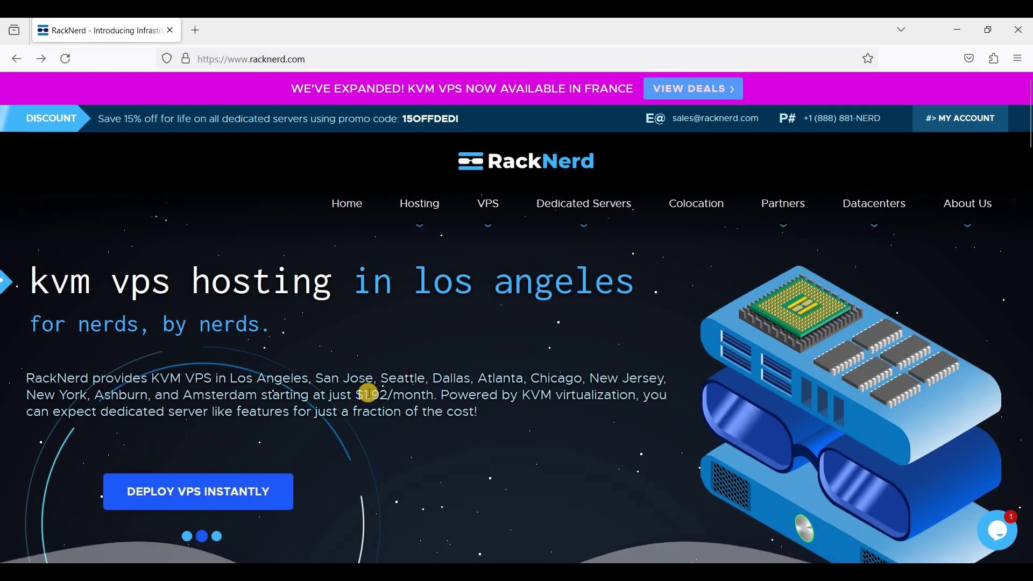
pyautogui.moveTo(364, 396); pyautogui.dragTo(395, 397)
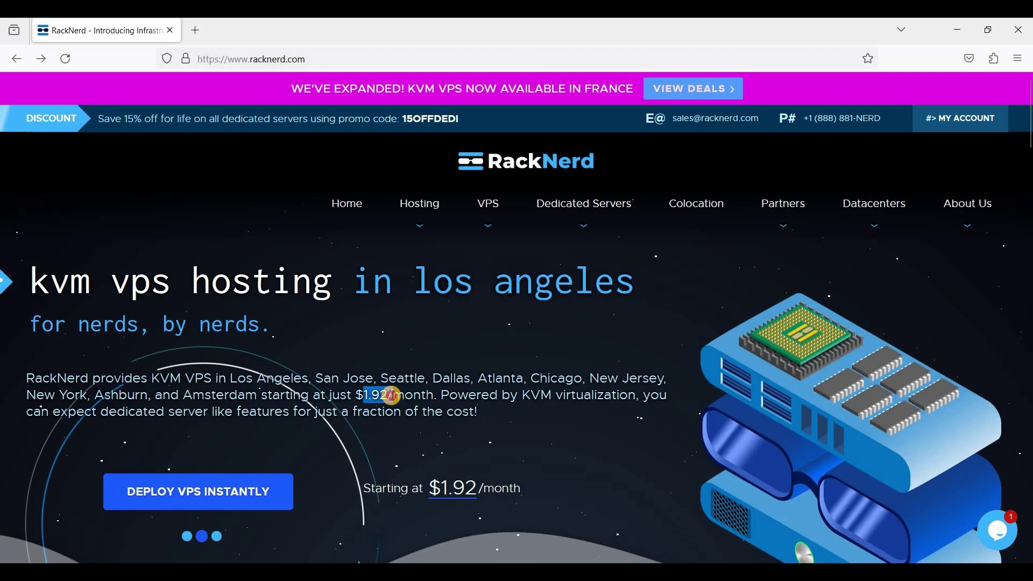
pyautogui.click(392, 396)
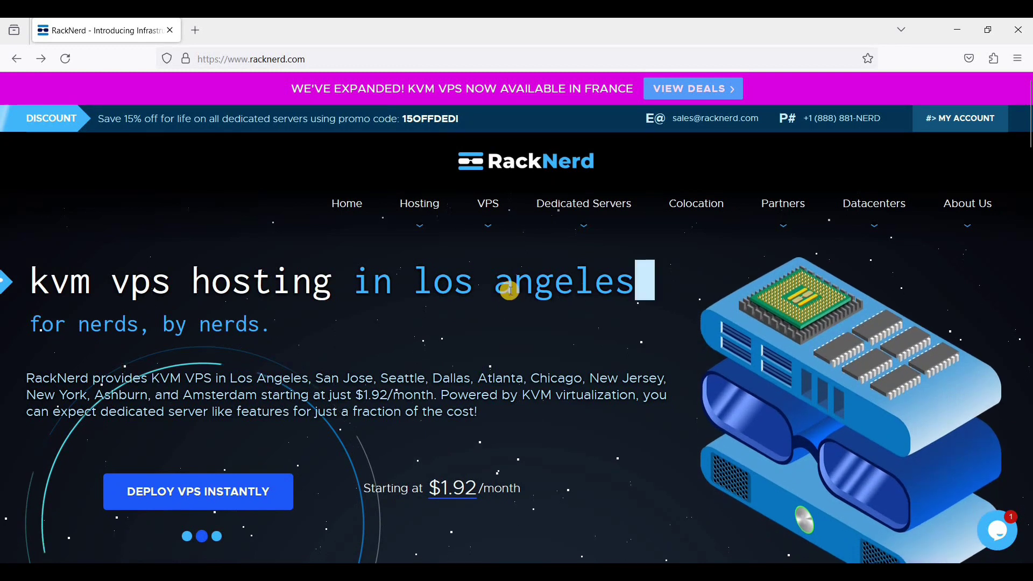
pyautogui.moveTo(496, 215)
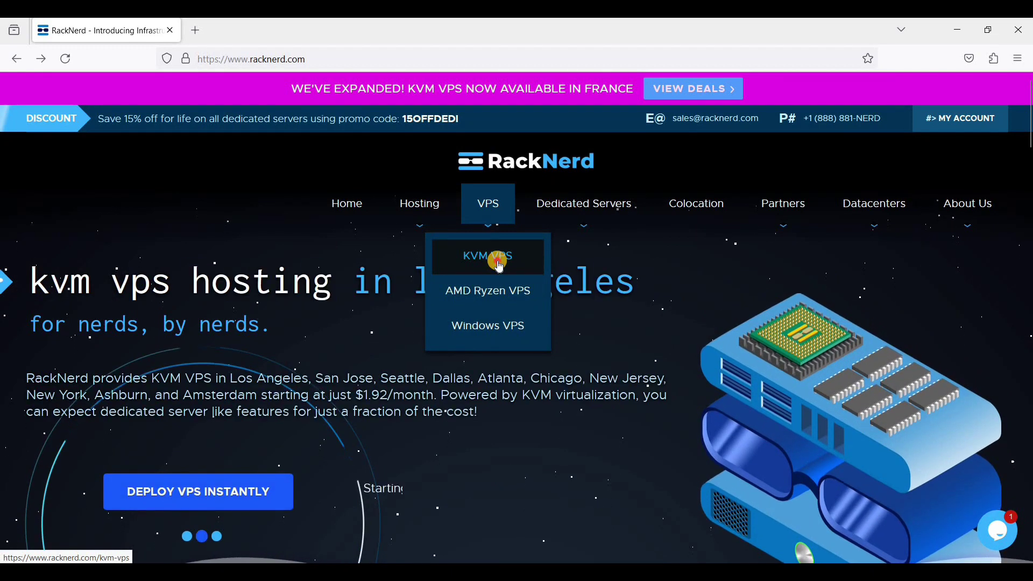
# Step: Open the KVM VPS plans page and highlight the first plan's $22.99 yearly price
pyautogui.click(498, 263)
pyautogui.scroll(-6, 421, 303)
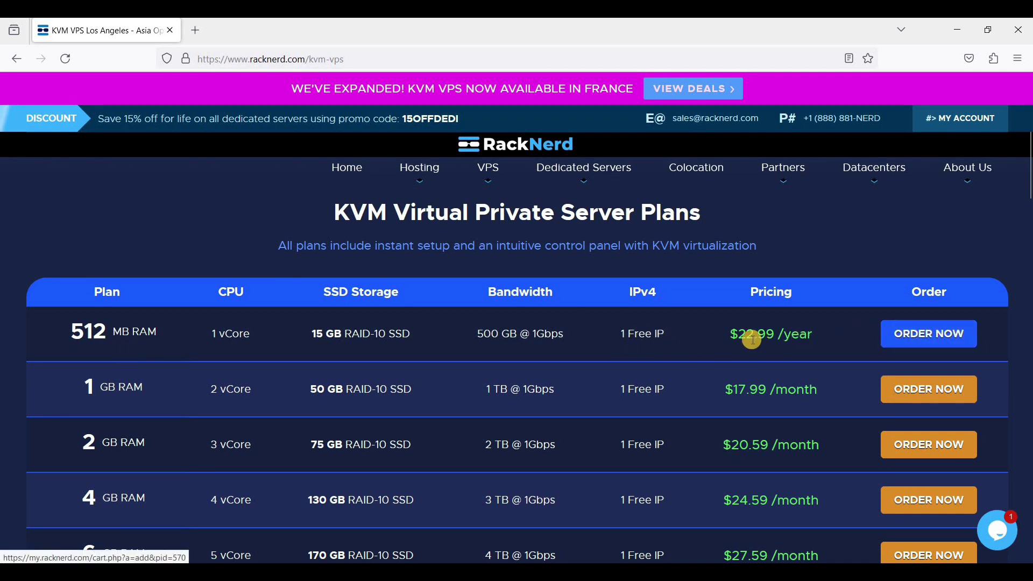
pyautogui.doubleClick(782, 333)
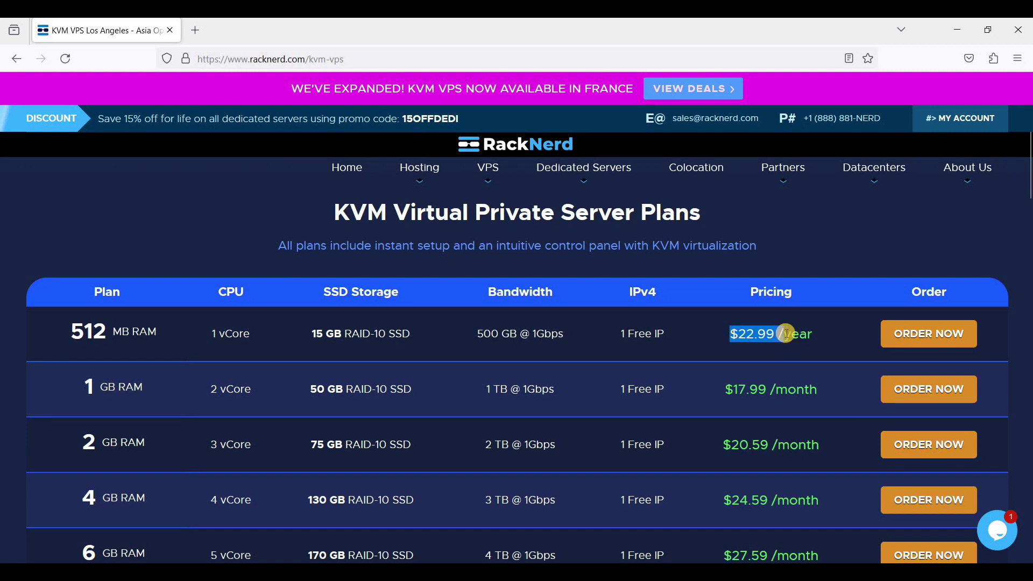
pyautogui.moveTo(787, 333); pyautogui.dragTo(801, 336)
pyautogui.click(829, 335)
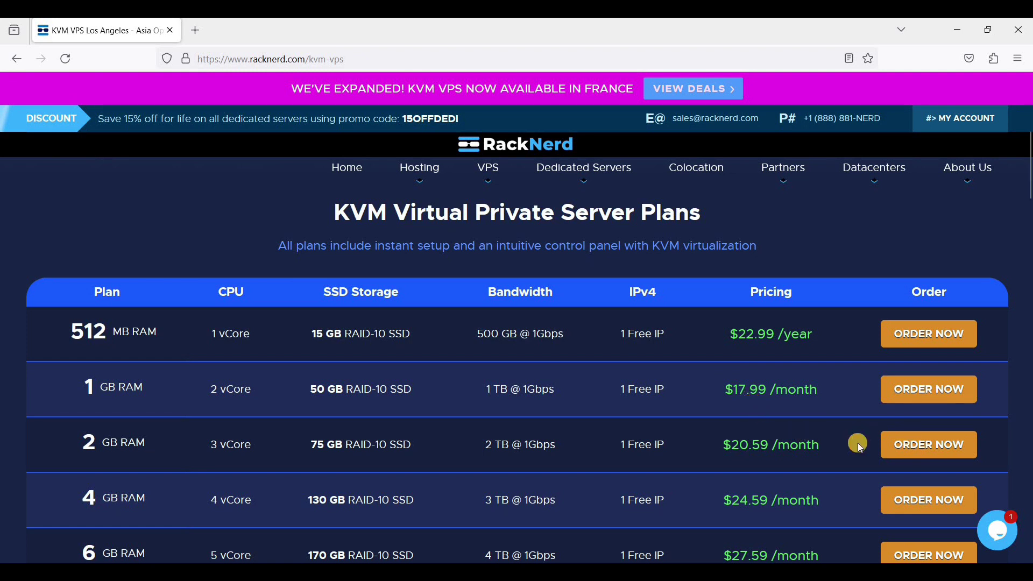
# Step: Highlight the 2 GB RAM plan in the KVM plans table
pyautogui.tripleClick(153, 438)
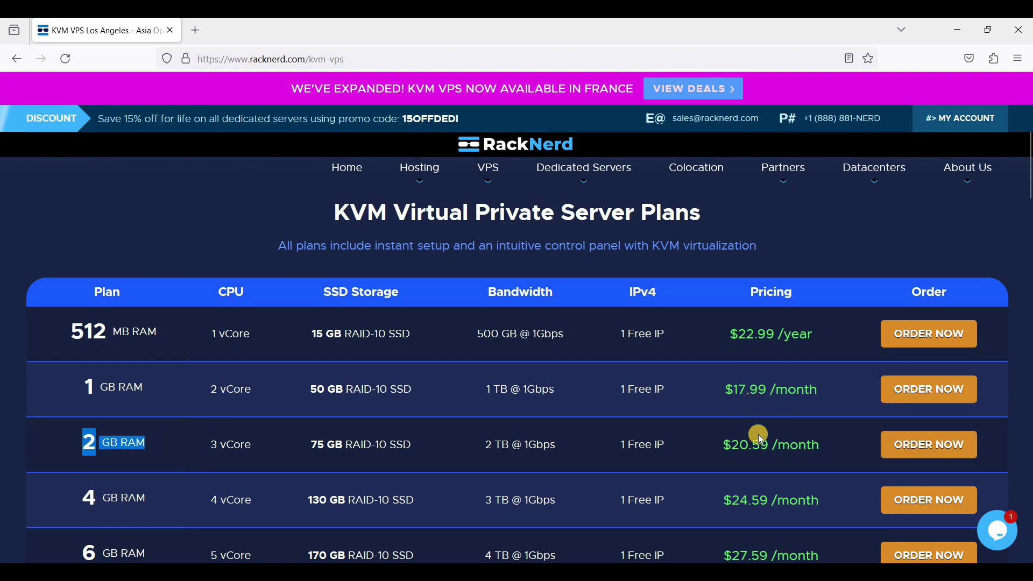
pyautogui.click(220, 444)
pyautogui.scroll(1, 235, 441)
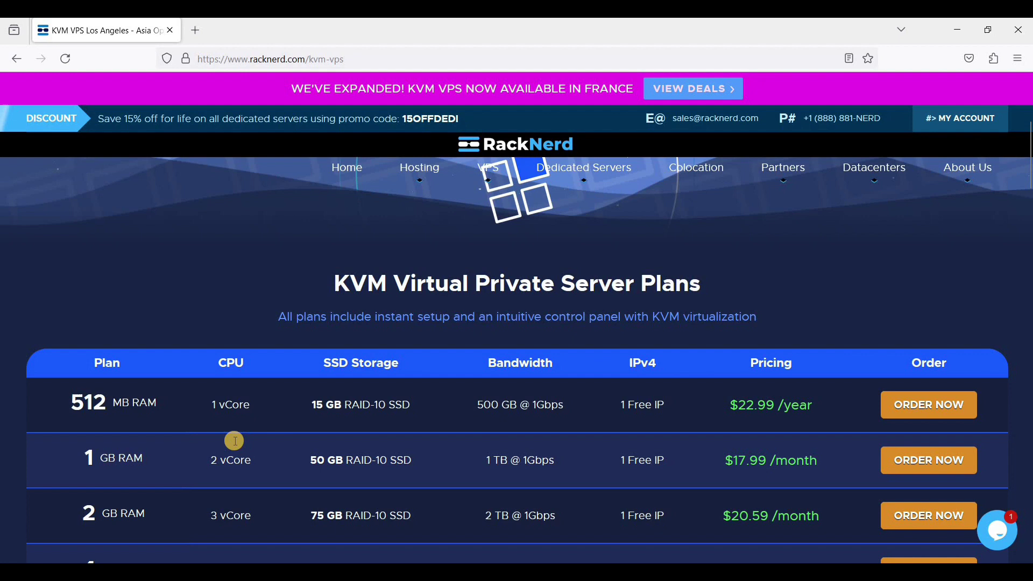
pyautogui.scroll(-1, 235, 441)
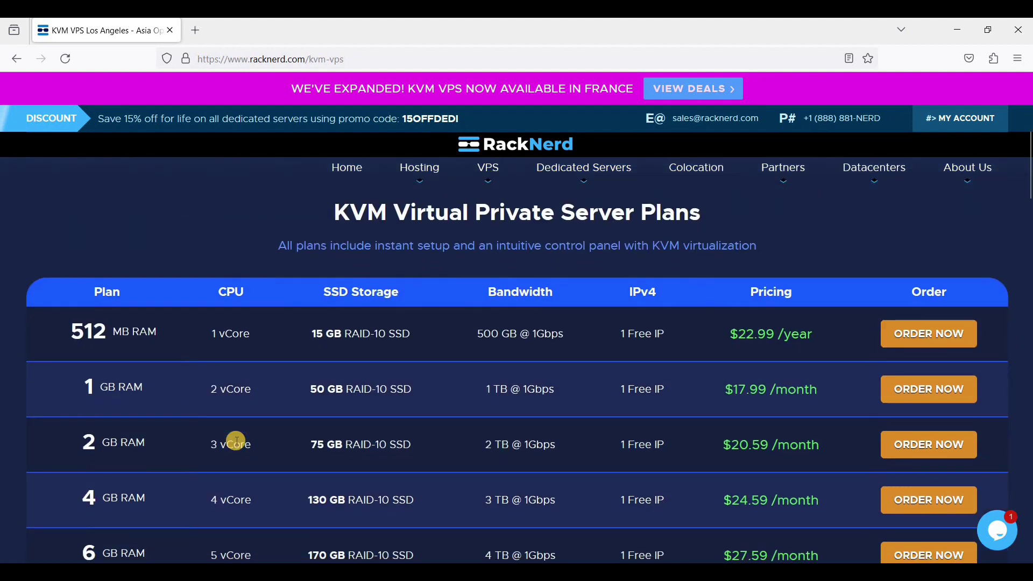
# Step: Order the 2 GB plan, review Dallas location, and choose Ubuntu 22.04 64 Bit
pyautogui.click(919, 446)
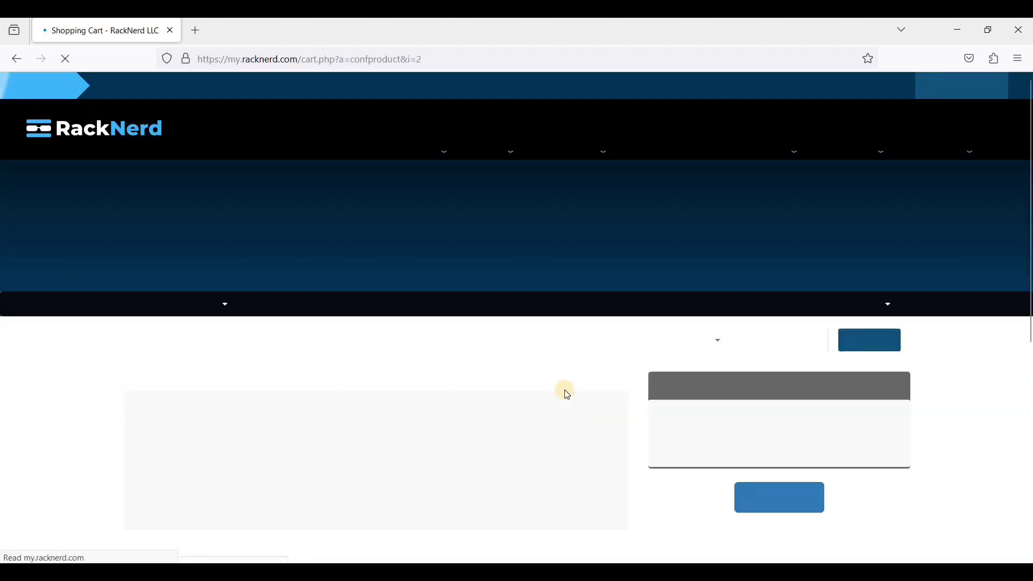
pyautogui.scroll(-1, 536, 359)
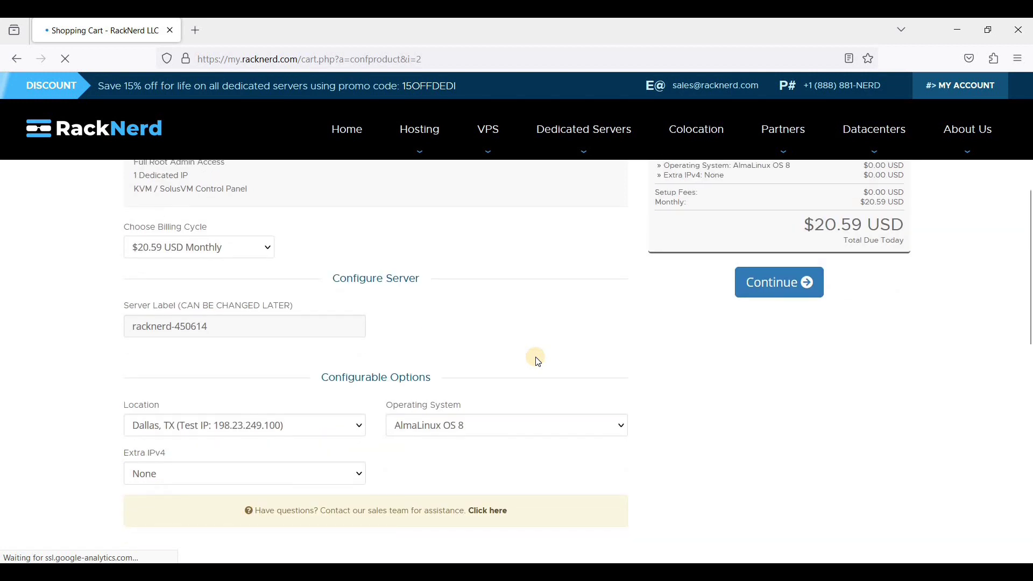
pyautogui.scroll(-2, 535, 357)
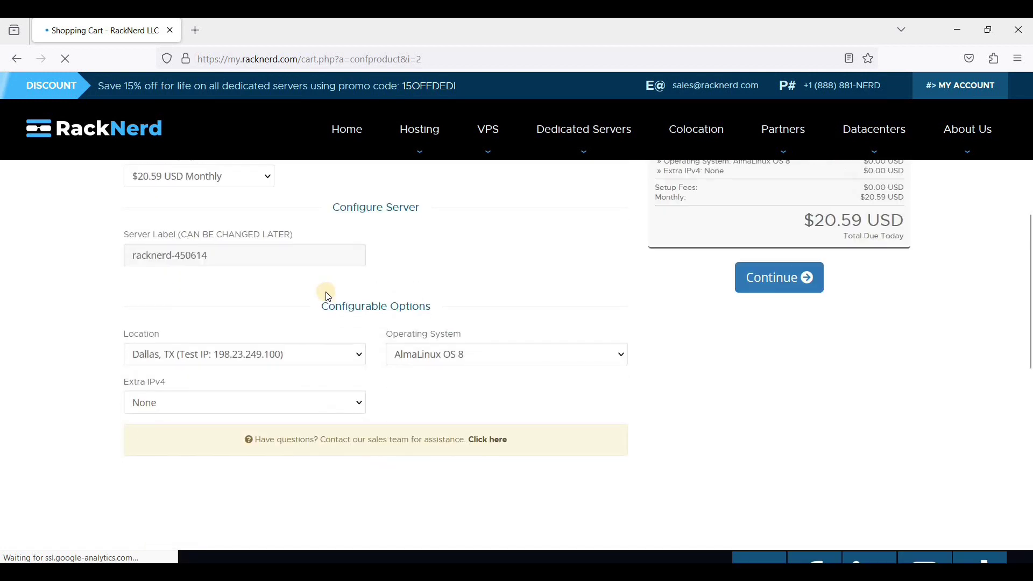
pyautogui.click(300, 356)
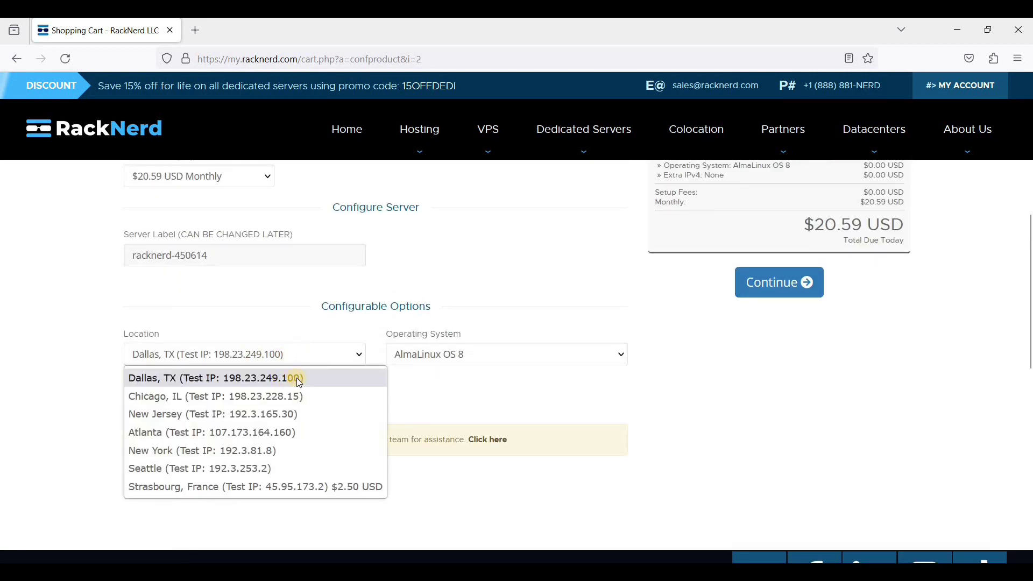
pyautogui.click(437, 354)
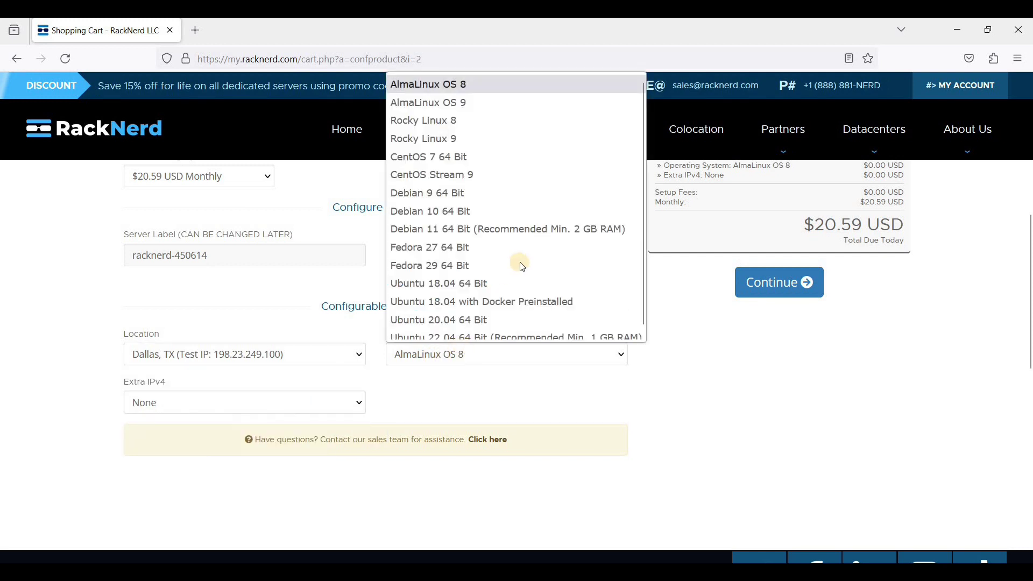
pyautogui.scroll(-1, 519, 265)
pyautogui.click(507, 332)
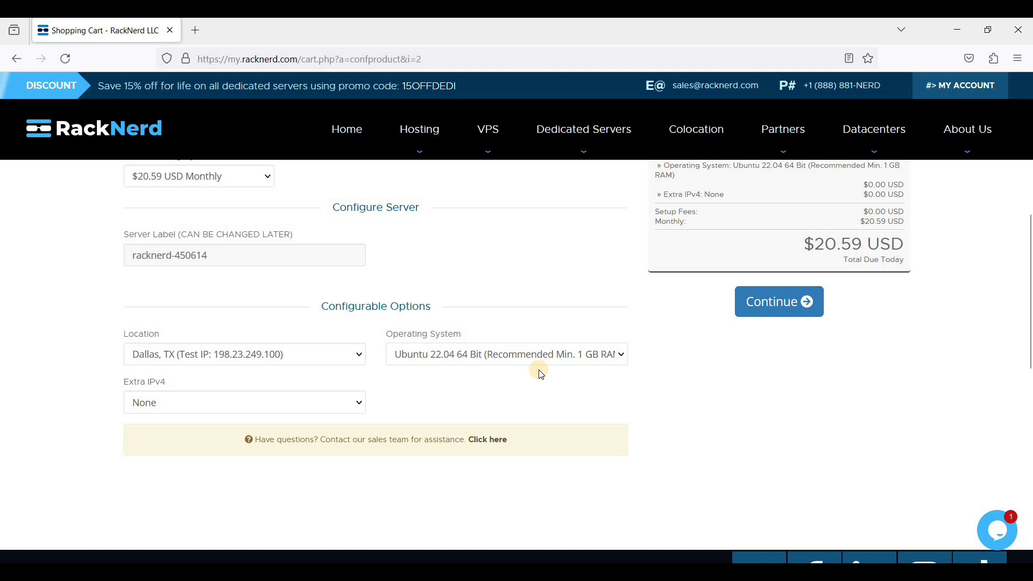
# Step: Set Extra IPv4 back to None and submit the $20.59 monthly configuration
pyautogui.click(265, 405)
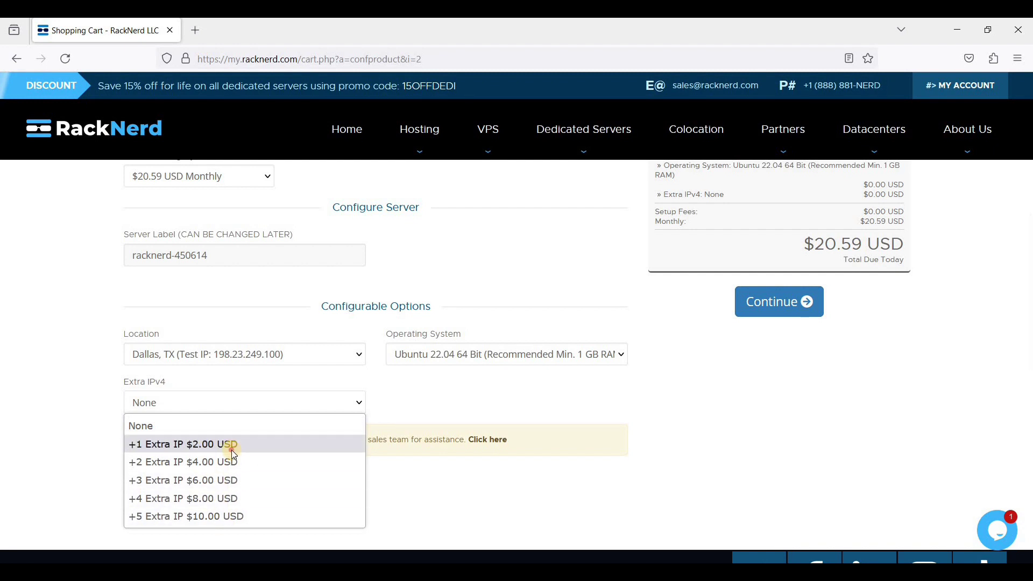
pyautogui.click(217, 440)
pyautogui.click(203, 409)
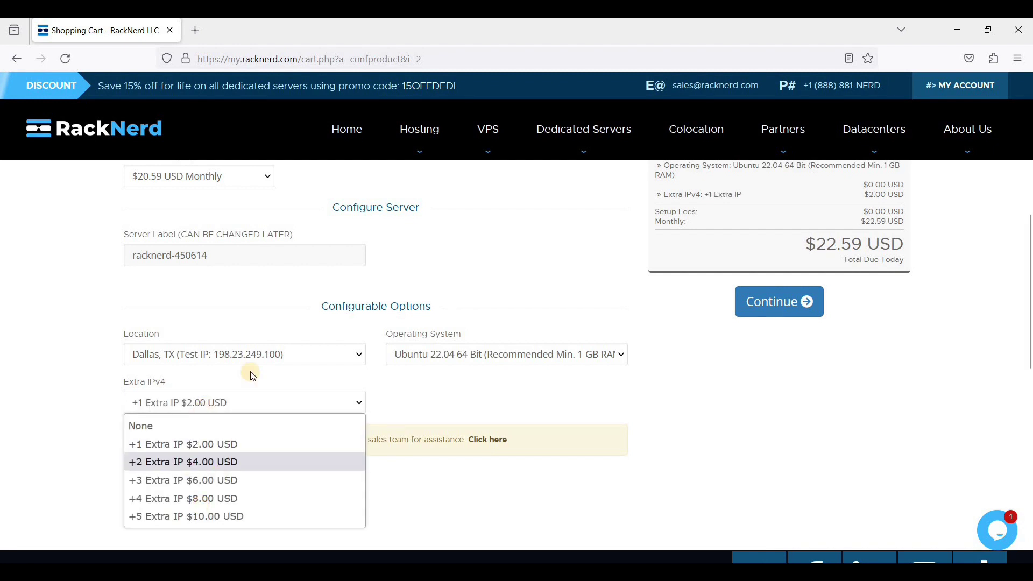
pyautogui.click(237, 403)
pyautogui.click(237, 404)
pyautogui.click(192, 423)
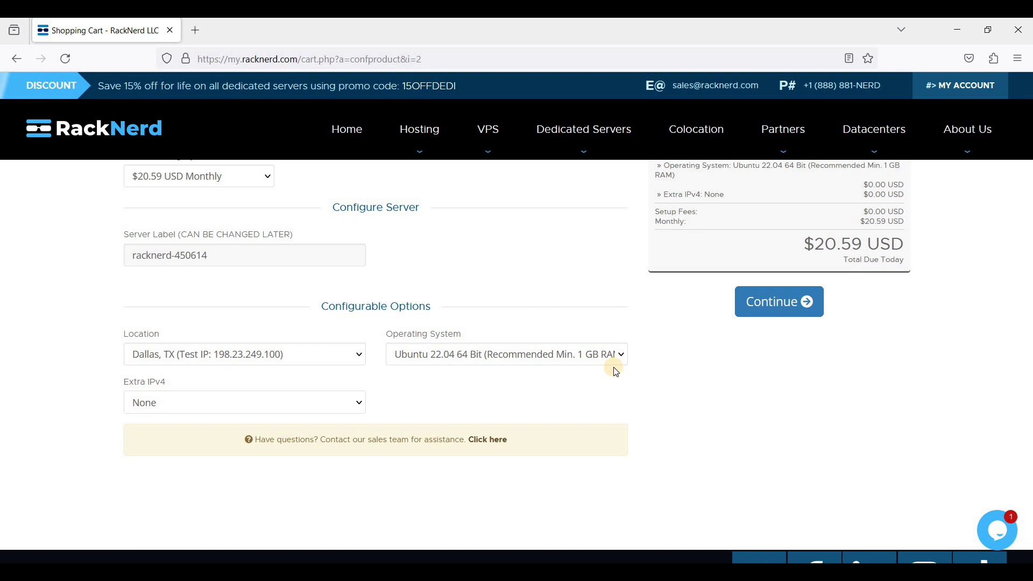
pyautogui.click(800, 299)
pyautogui.click(786, 304)
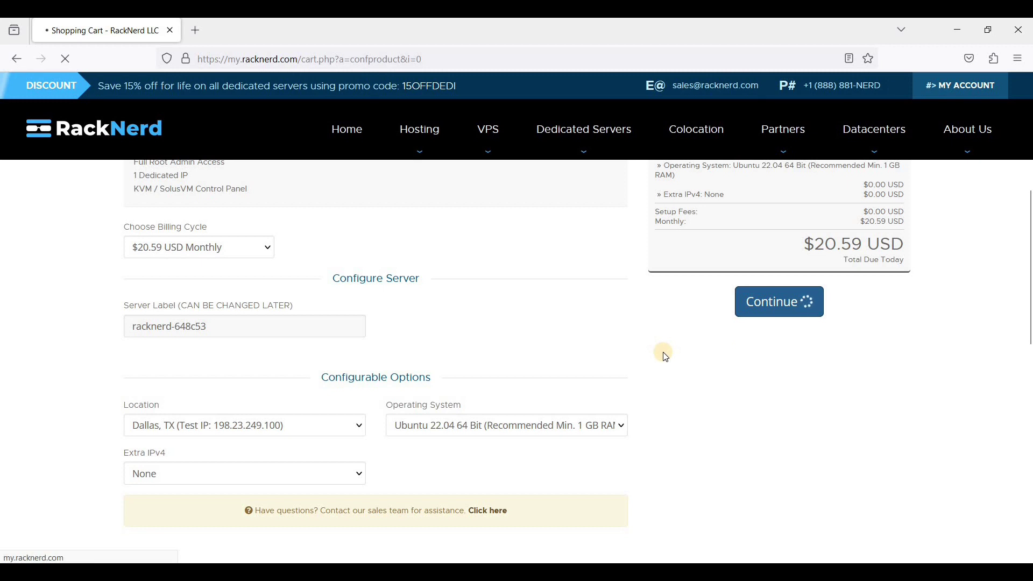
# Step: Proceed from the cart to checkout and scroll down to the $20.59 payment details
pyautogui.scroll(-2, 906, 485)
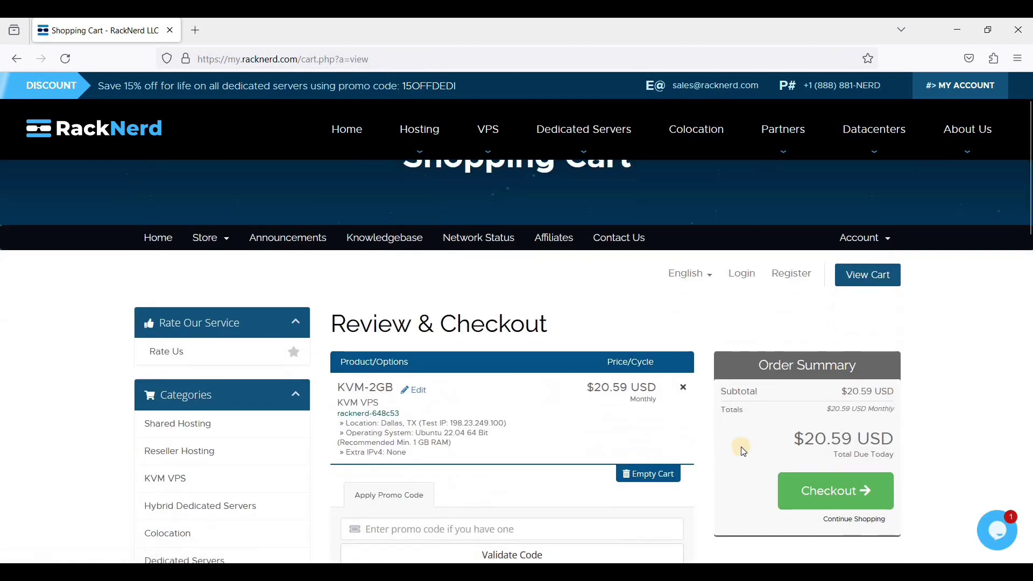
pyautogui.scroll(-2, 844, 433)
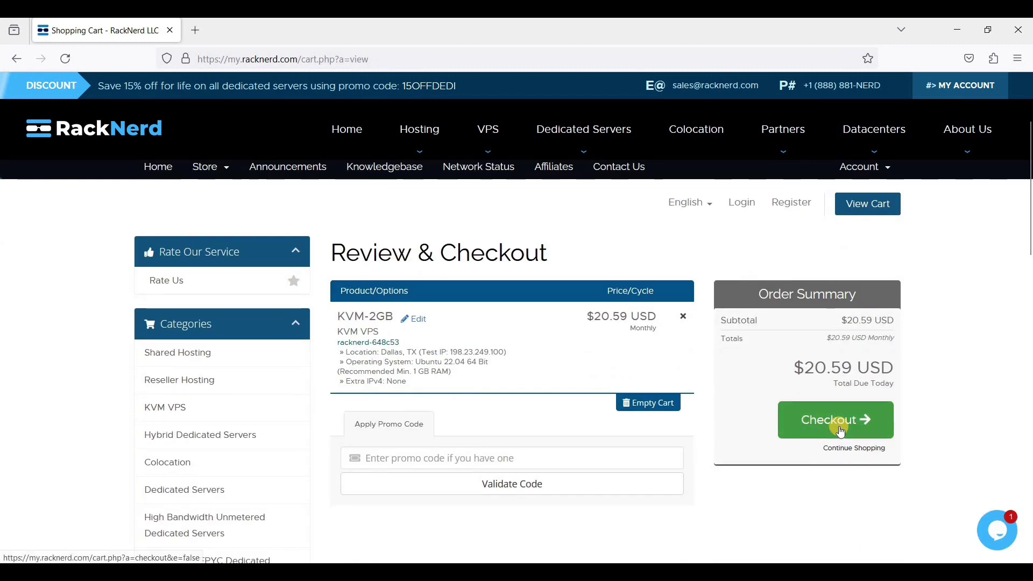
pyautogui.click(841, 429)
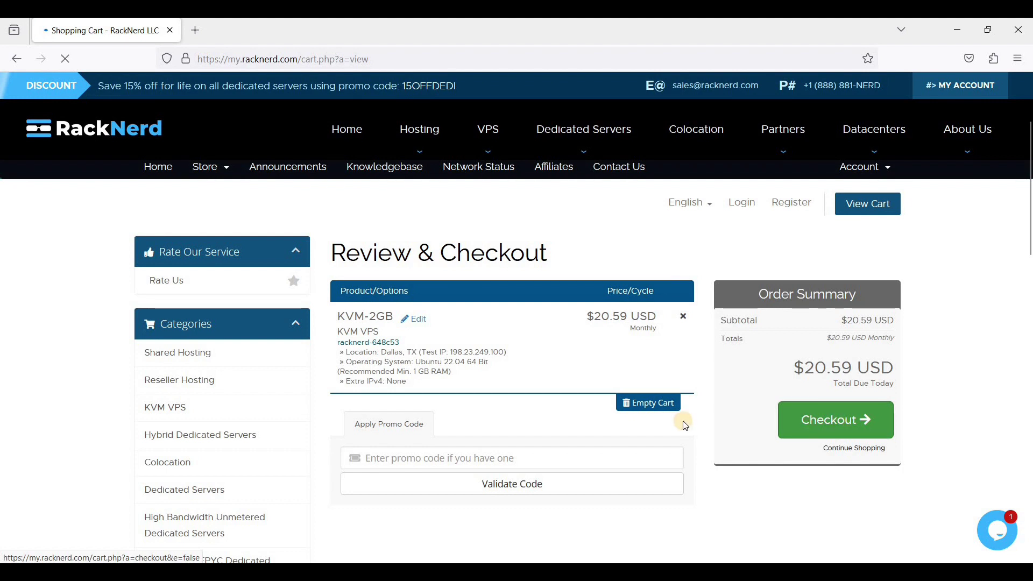
pyautogui.scroll(-2, 685, 426)
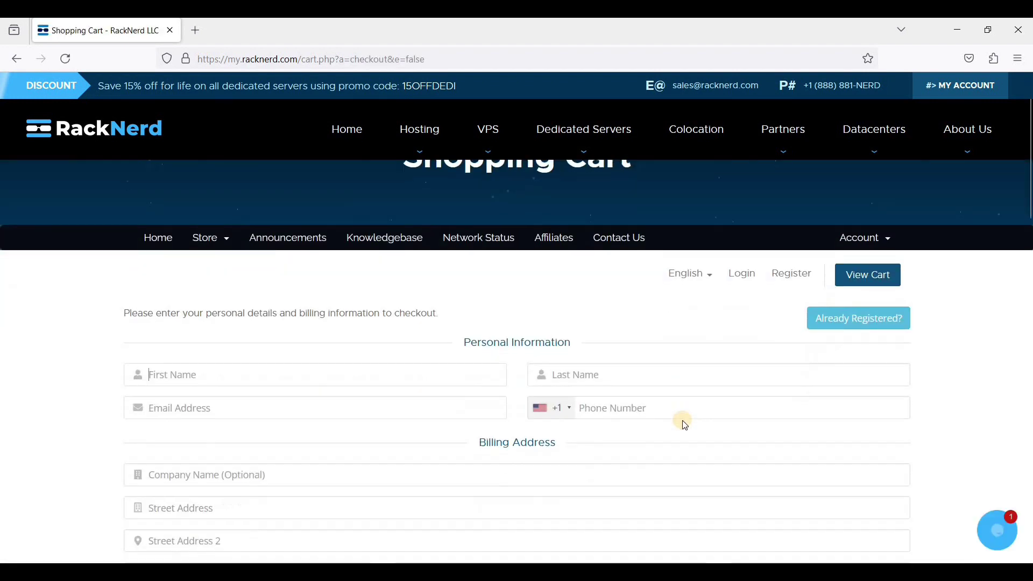
pyautogui.scroll(-2, 683, 425)
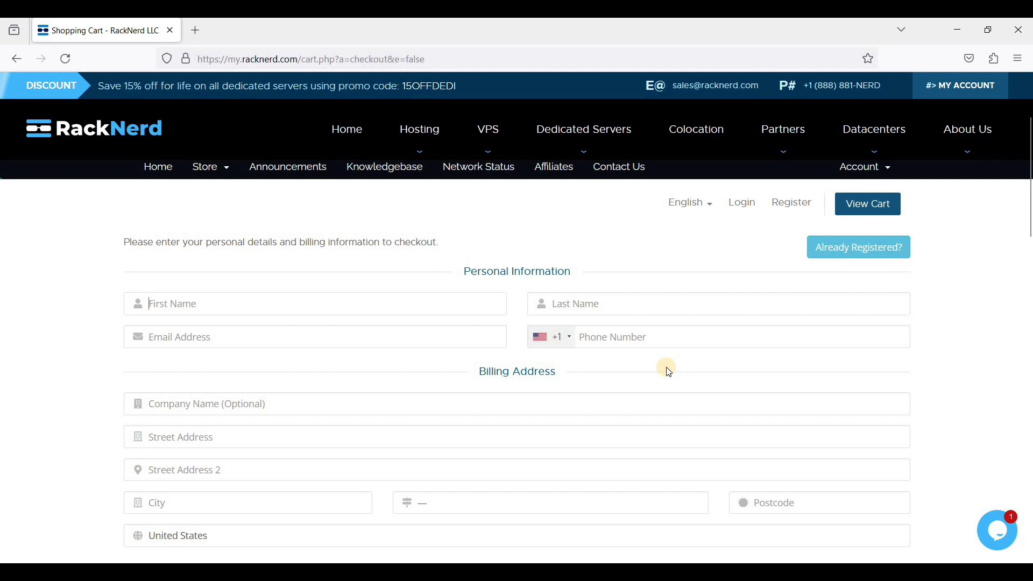
pyautogui.scroll(-2, 608, 405)
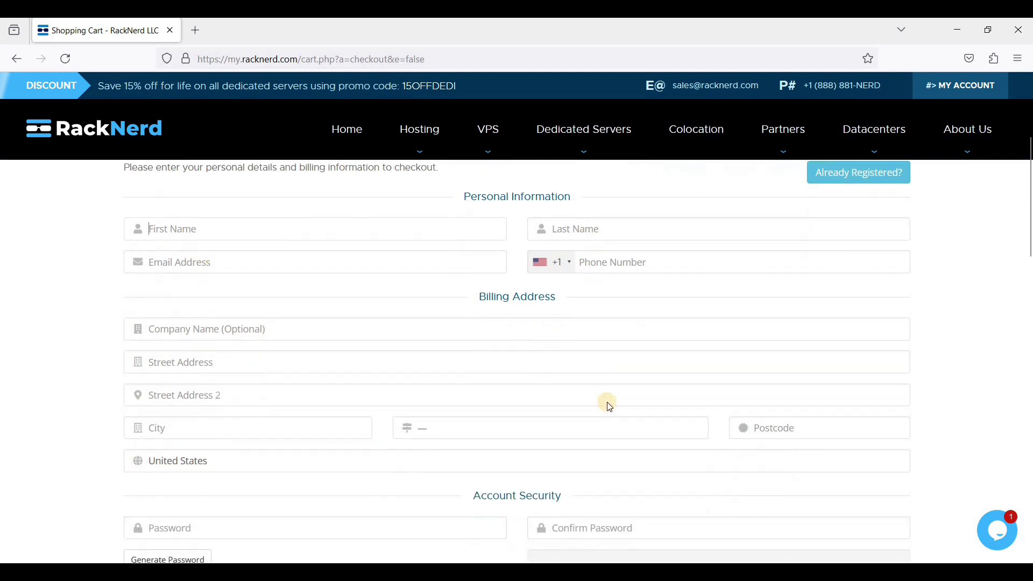
pyautogui.scroll(-6, 661, 429)
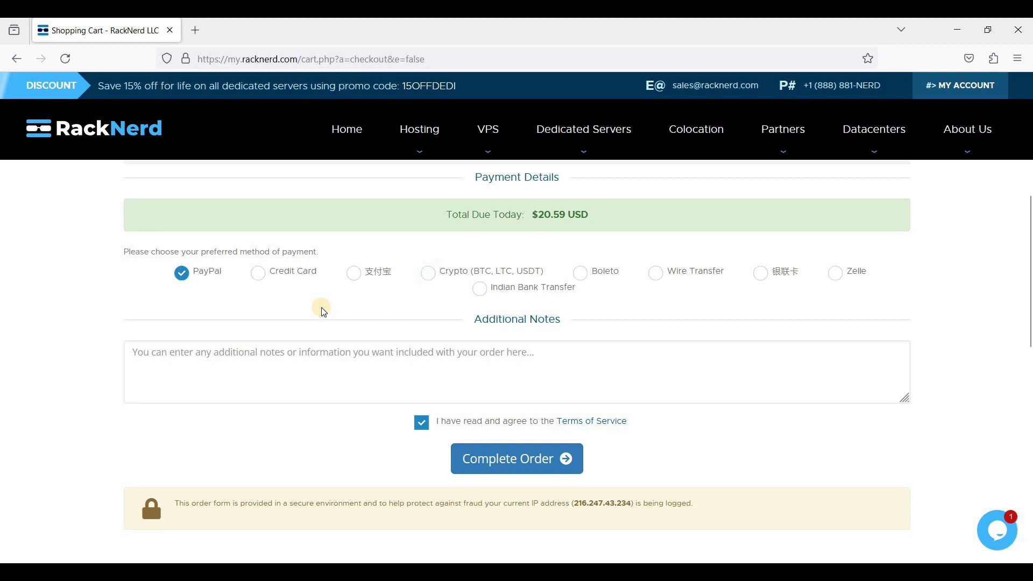
# Step: Complete the order and highlight the 15-minute activation time on the confirmation
pyautogui.click(503, 466)
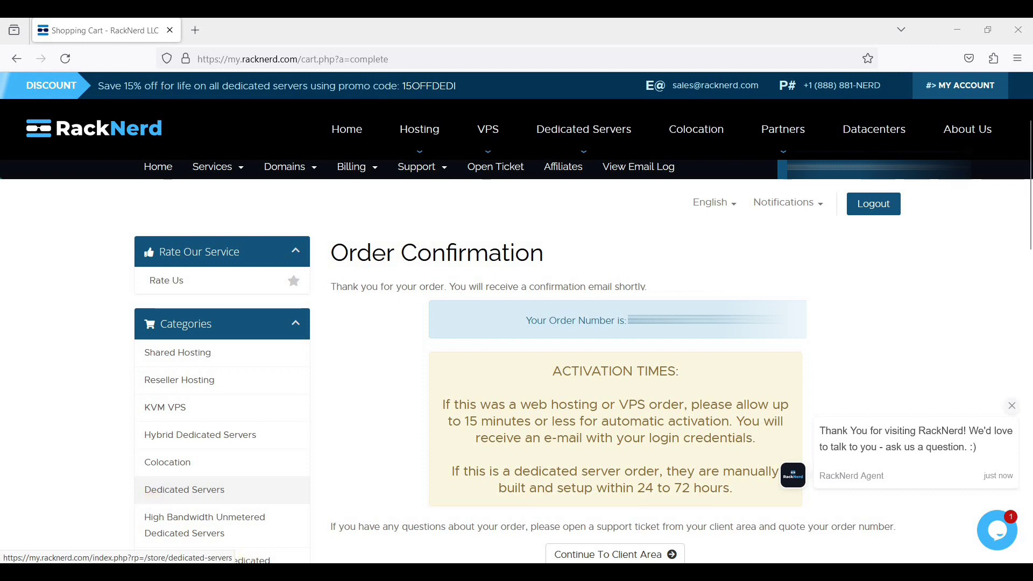
pyautogui.moveTo(465, 422); pyautogui.dragTo(515, 422)
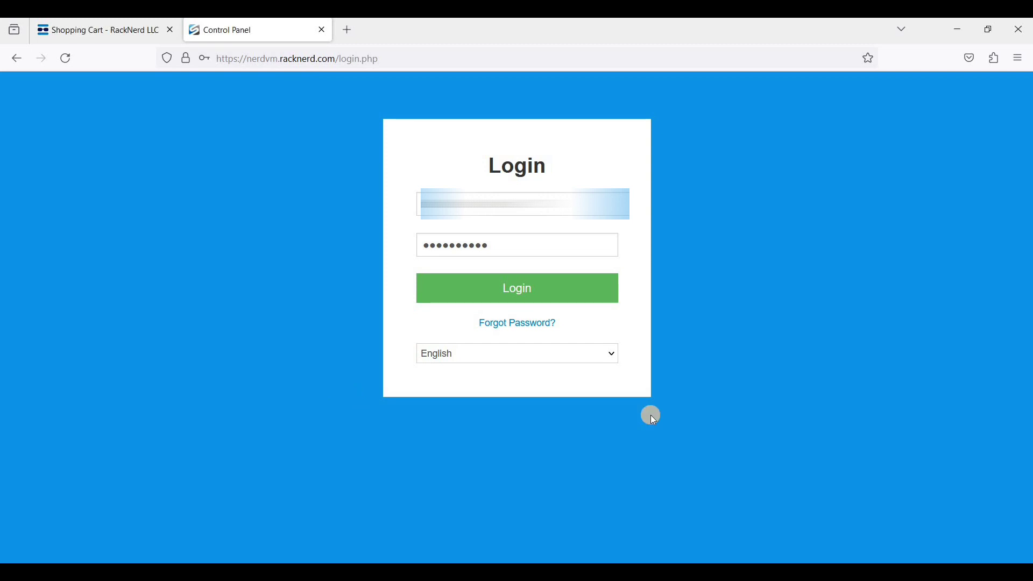
# Step: Log in to SolusVM and scroll through the Ubuntu 22.04 server's details
pyautogui.click(550, 296)
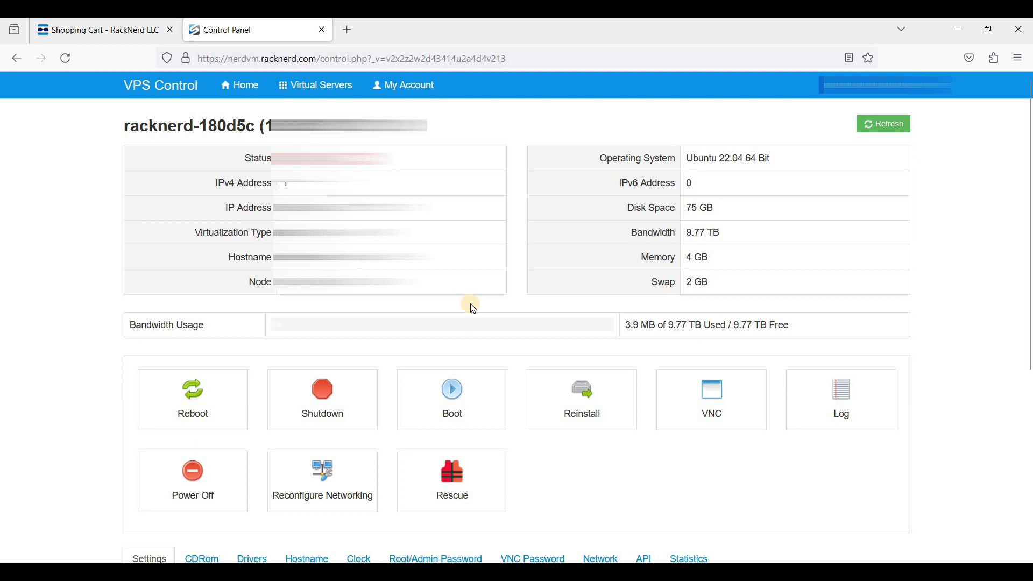
pyautogui.scroll(-3, 474, 315)
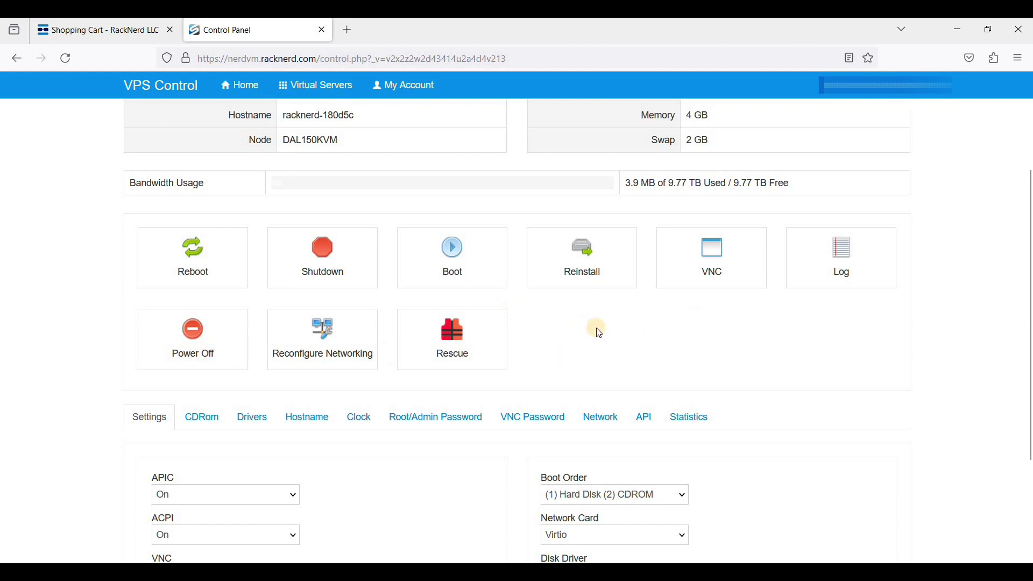
pyautogui.scroll(-2, 754, 231)
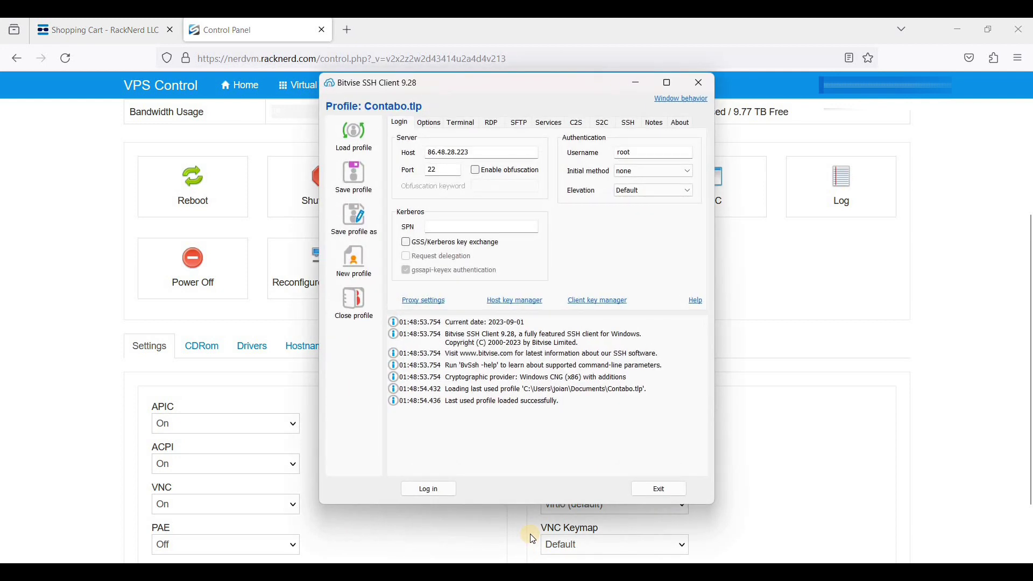
# Step: Set the Bitvise host to 107.172.209.131 and start the SSH login
pyautogui.click(403, 156)
pyautogui.write('107.172.209.131')
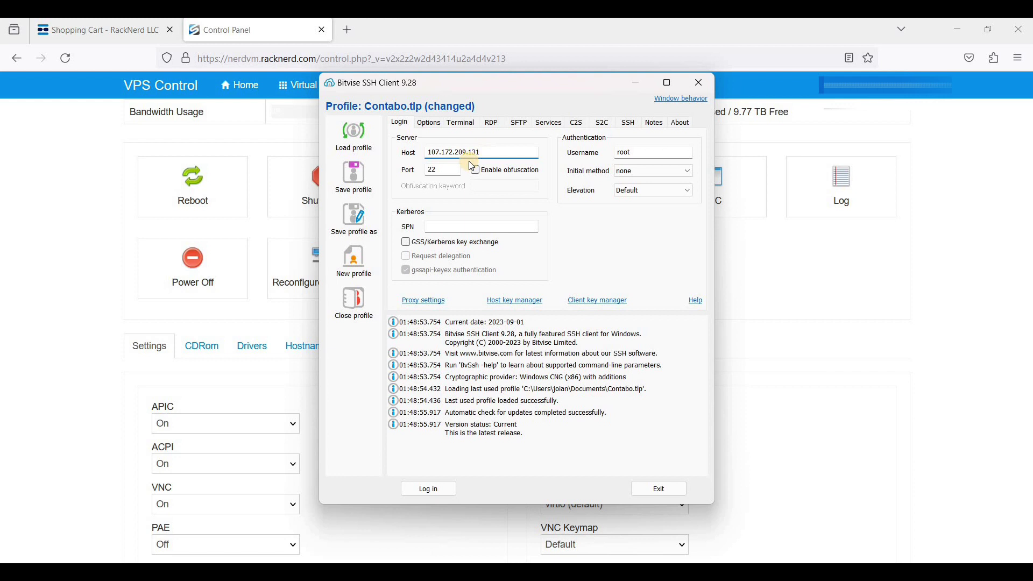
pyautogui.click(436, 489)
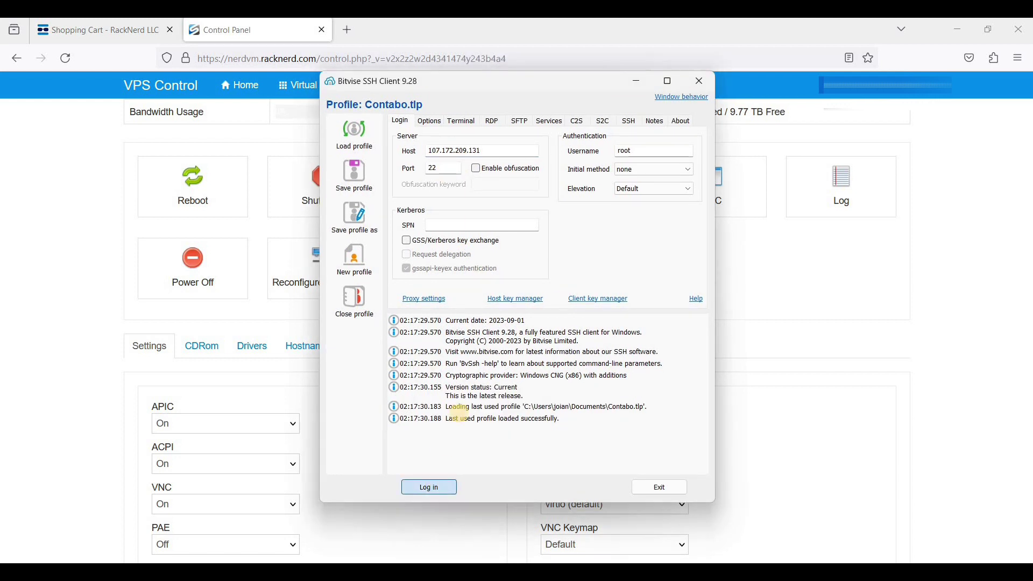
pyautogui.press('Return')
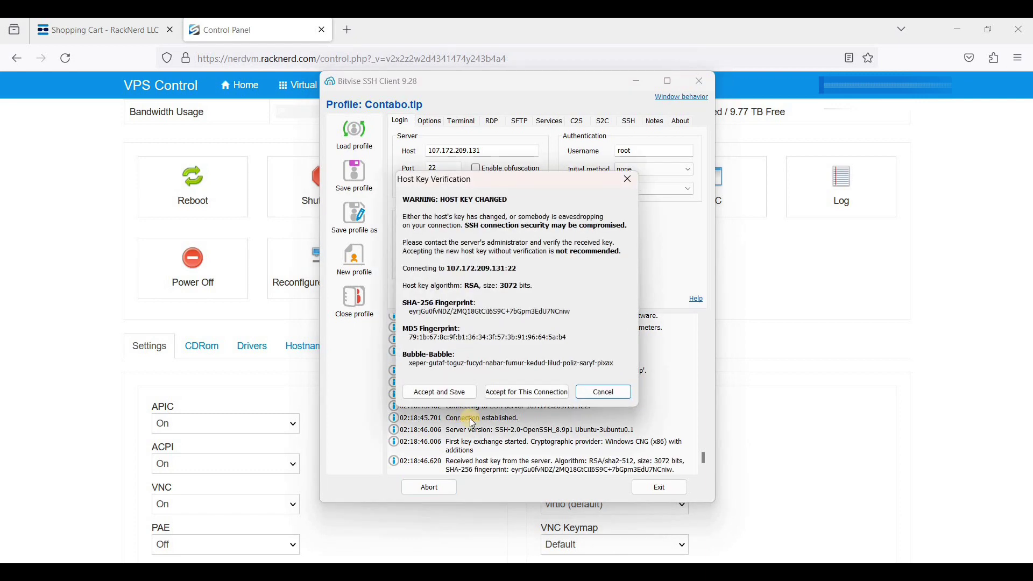
# Step: Accept and save the host key, enter the root password, and open a terminal console
pyautogui.click(462, 392)
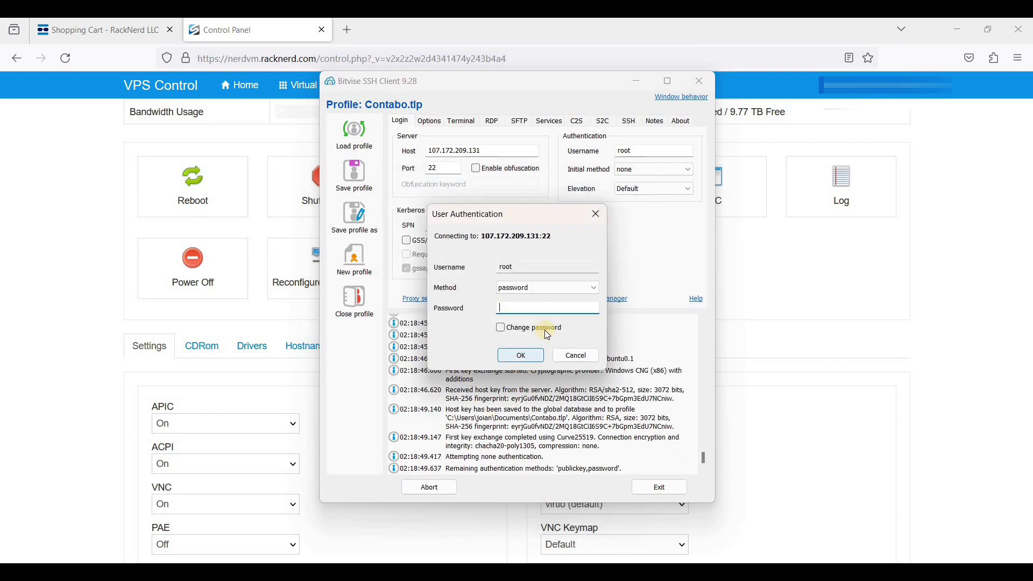
pyautogui.hotkey('ctrl', 'v')
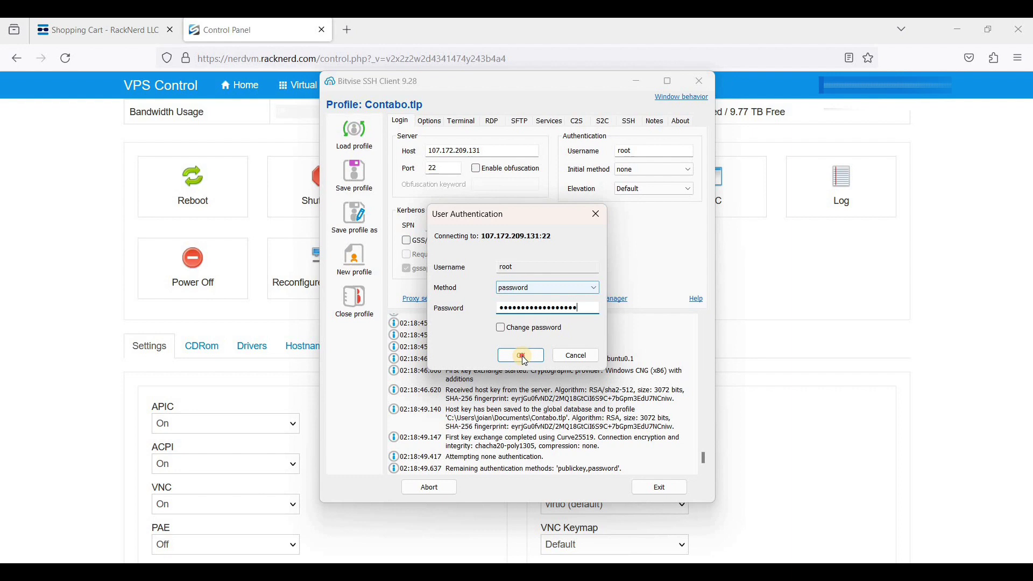
pyautogui.click(522, 356)
pyautogui.click(352, 293)
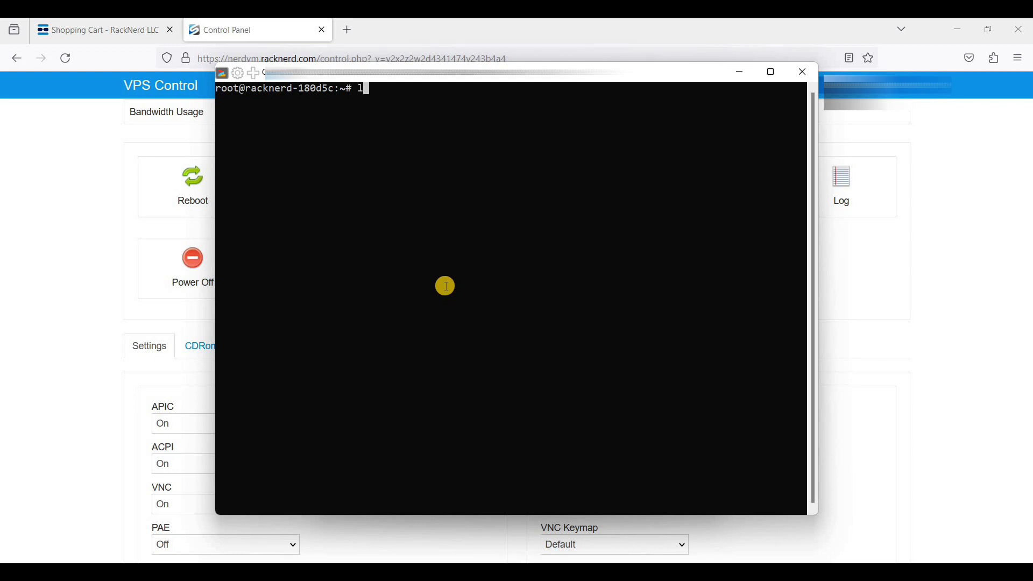
# Step: Run lsb_release -a to show the server's Ubuntu 22.04.2 jammy release details
pyautogui.write('ls')
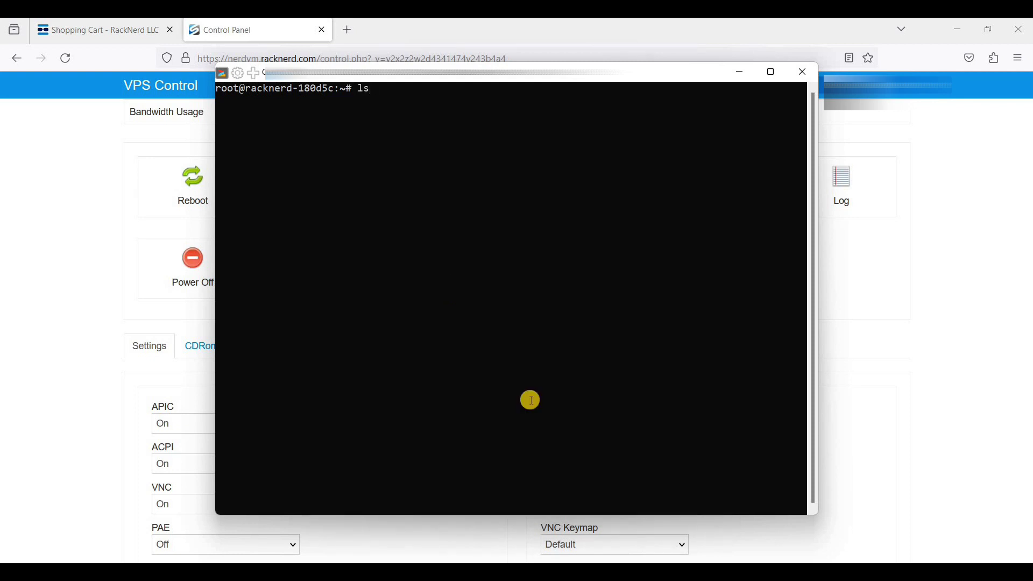
pyautogui.write('b_release -a')
pyautogui.press('Return')
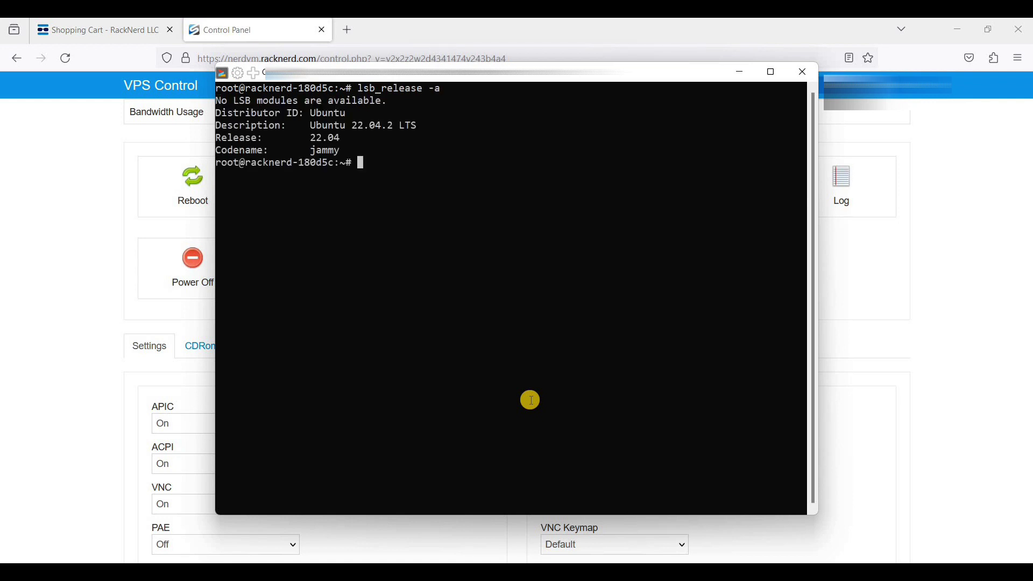